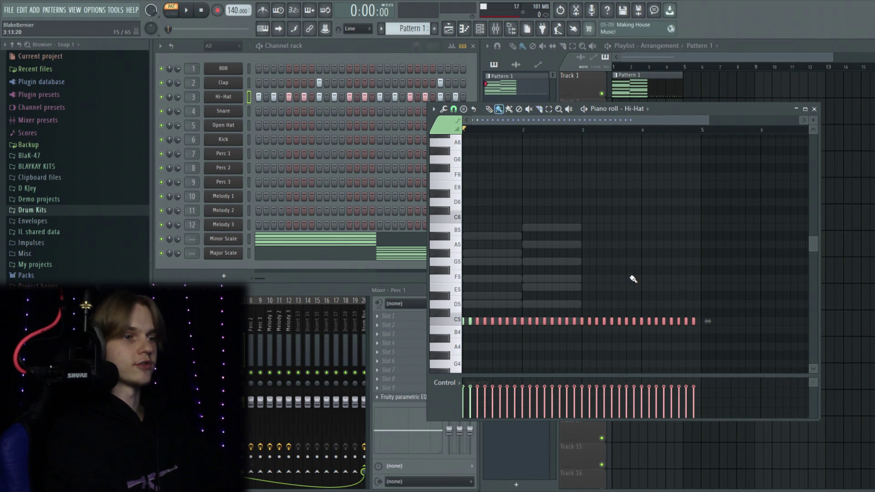
Try pasting a copy of all the hi-hat notes in the piano roll
{"action": "left_click", "coordinate": [633, 269]}
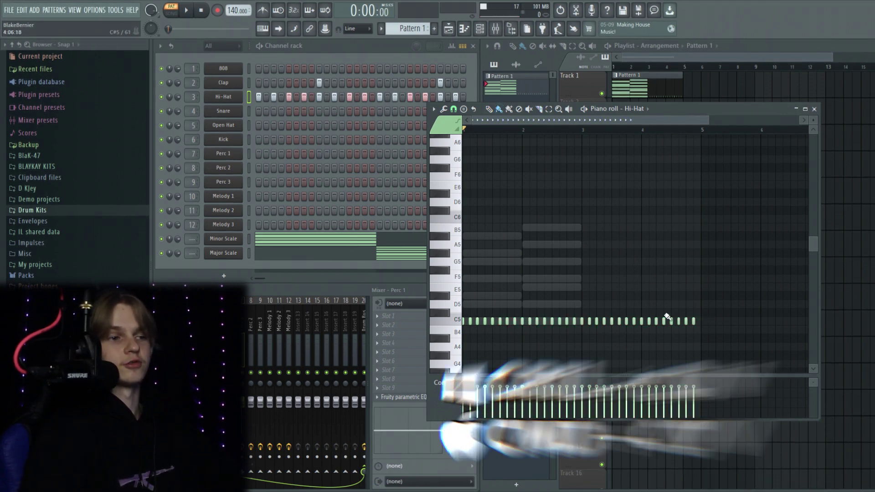
{"action": "key", "text": "ctrl+a"}
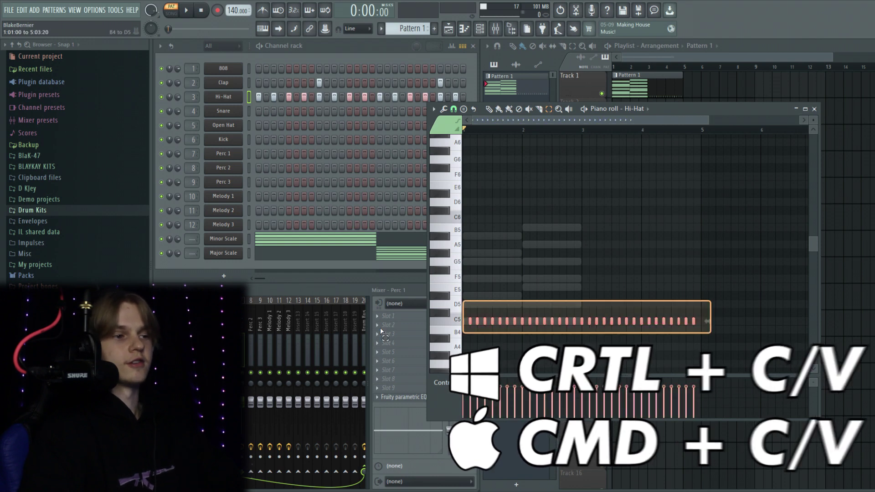
{"action": "key", "text": "ctrl+v"}
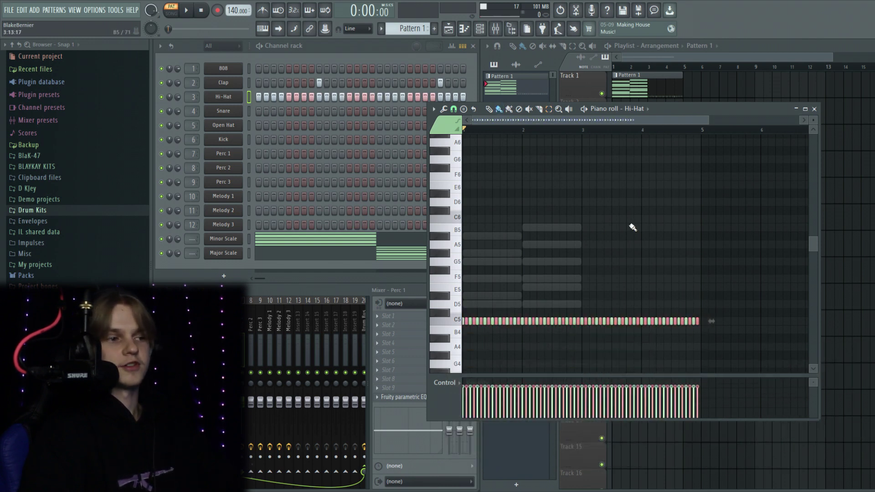
{"action": "key", "text": "ctrl+z"}
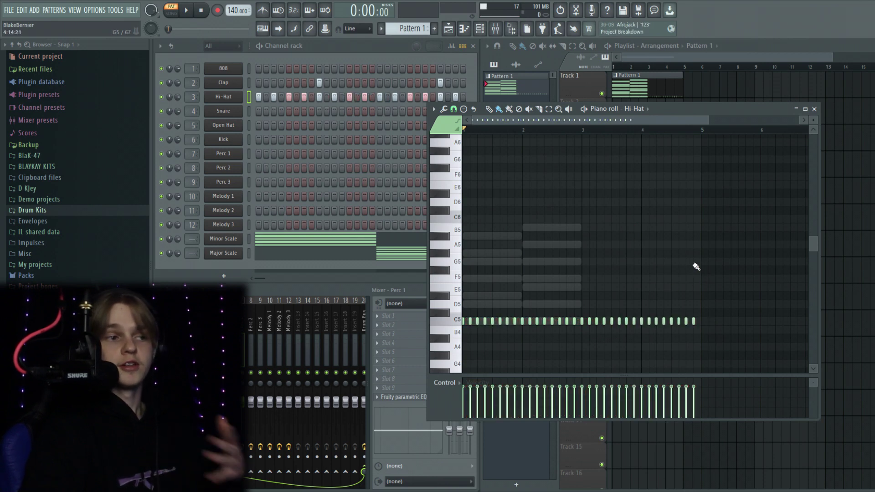
Reposition the piano roll window and duplicate the whole four-bar hi-hat pattern directly after itself
{"action": "scroll", "coordinate": [694, 269], "scroll_direction": "down", "scroll_amount": 5}
{"action": "scroll", "coordinate": [700, 168], "scroll_direction": "up", "scroll_amount": 6}
{"action": "scroll", "coordinate": [625, 121], "scroll_direction": "down", "scroll_amount": 2}
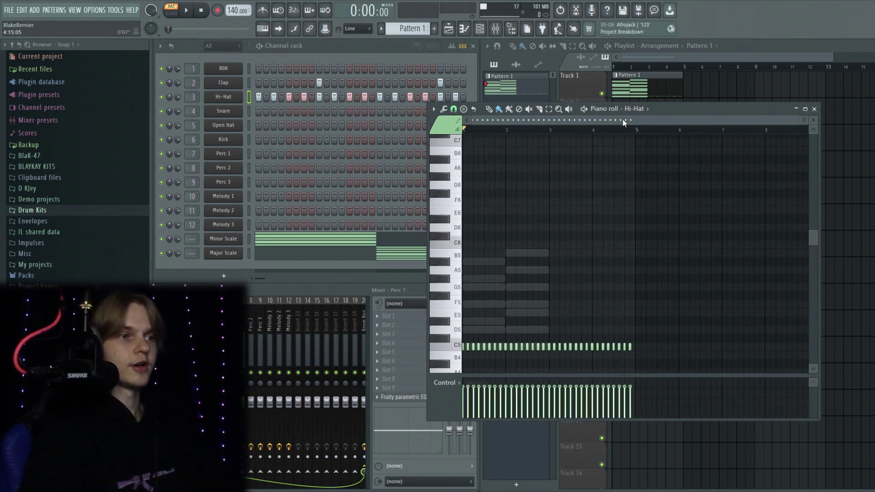
{"action": "left_click_drag", "start_coordinate": [660, 110], "coordinate": [521, 131]}
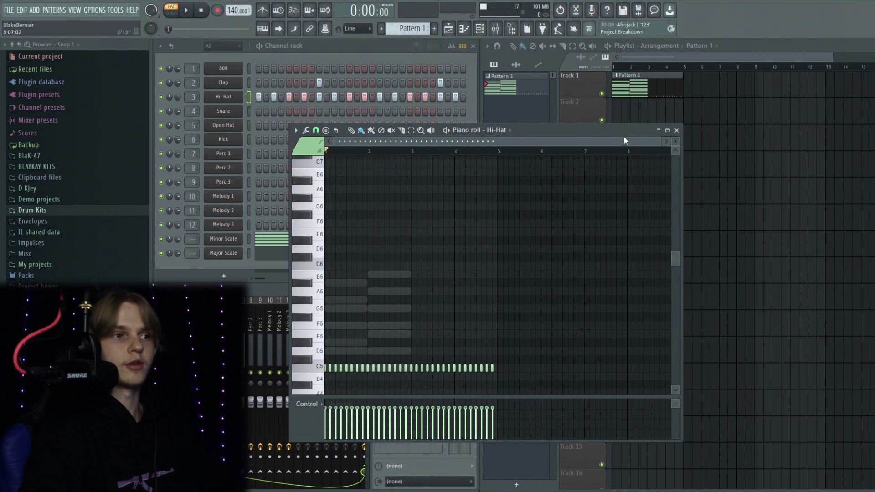
{"action": "left_click_drag", "start_coordinate": [624, 139], "coordinate": [688, 94]}
{"action": "scroll", "coordinate": [567, 119], "scroll_direction": "down", "scroll_amount": 3}
{"action": "left_click_drag", "start_coordinate": [564, 117], "coordinate": [118, 134]}
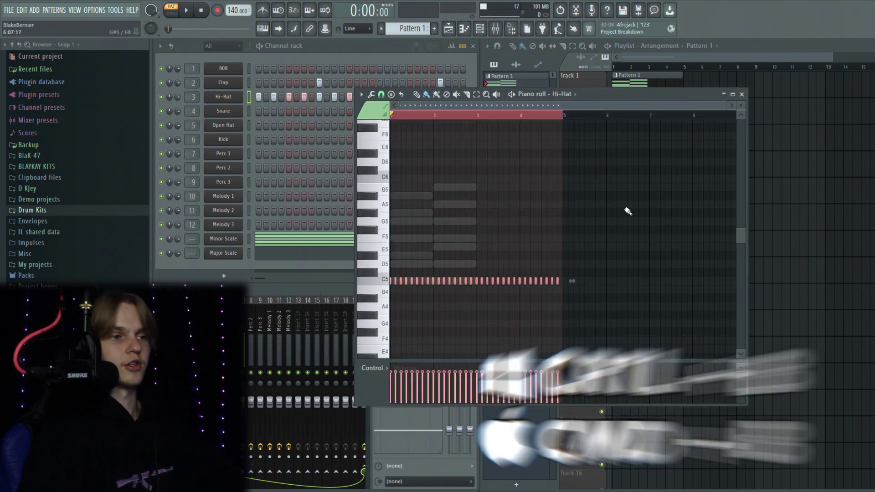
{"action": "key", "text": "ctrl+b"}
{"action": "scroll", "coordinate": [565, 117], "scroll_direction": "down", "scroll_amount": 2}
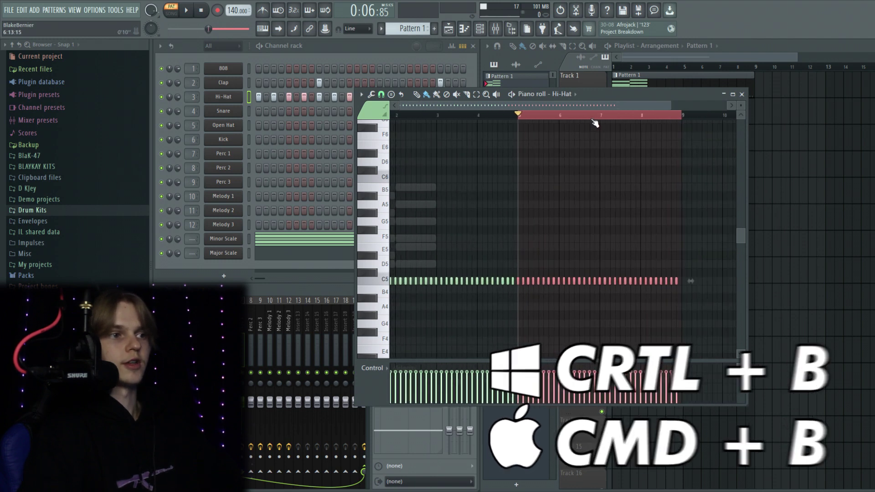
Bring the playlist forward and duplicate the eight-bar Pattern 1 clip
{"action": "key", "text": "F5"}
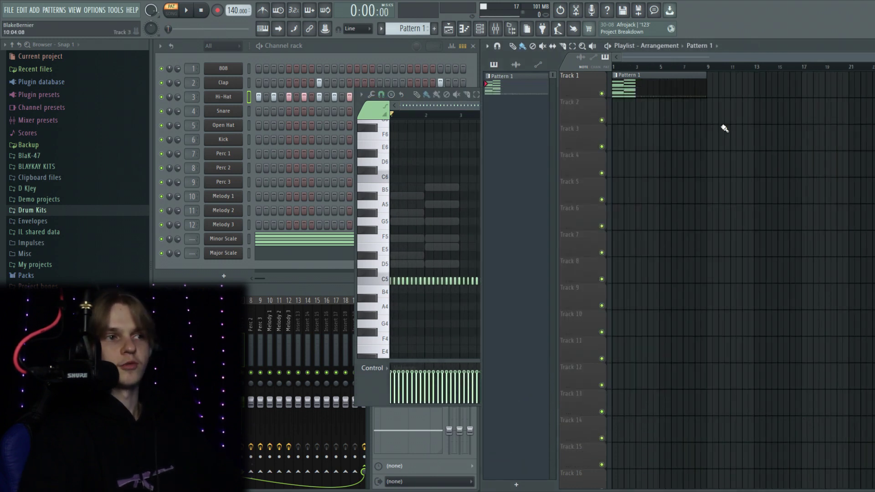
{"action": "key", "text": "ctrl+a"}
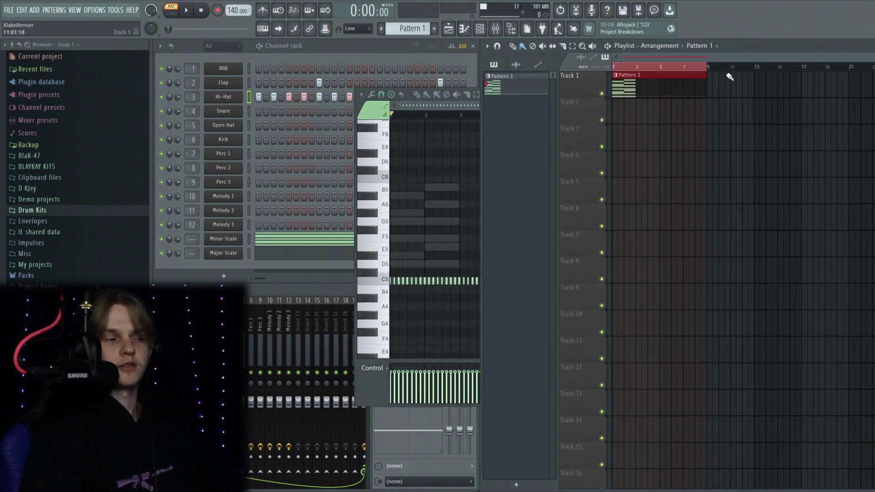
{"action": "key", "text": "ctrl+b"}
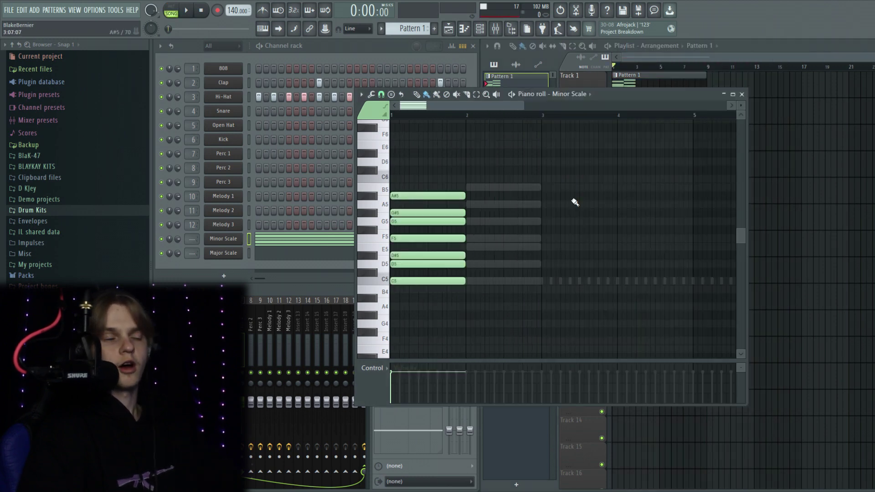
Clone the full Minor Scale chord from bar 1 and place the copy in bar 2
{"action": "key", "text": "ctrl+a"}
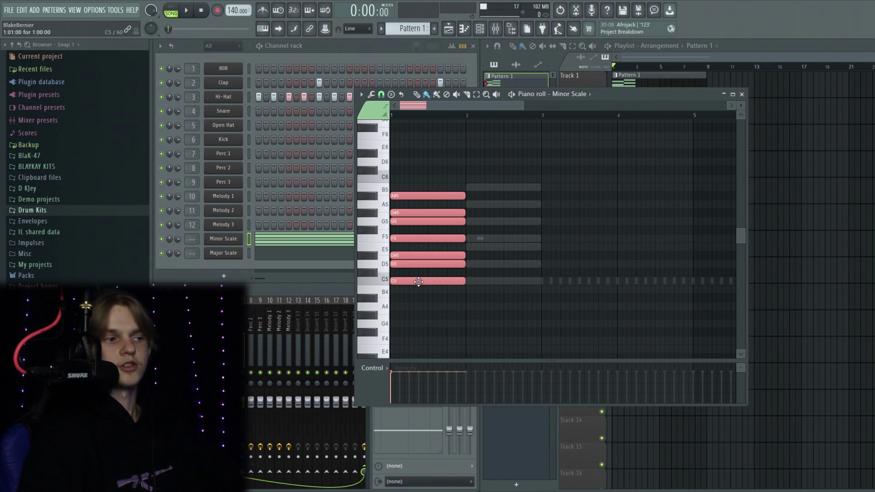
{"action": "left_click_drag", "start_coordinate": [409, 281], "coordinate": [559, 284]}
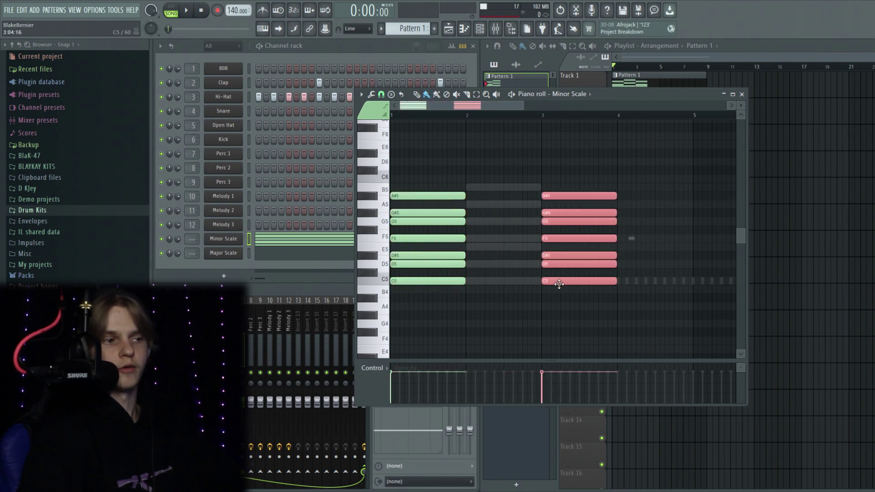
{"action": "left_click_drag", "start_coordinate": [603, 264], "coordinate": [529, 264]}
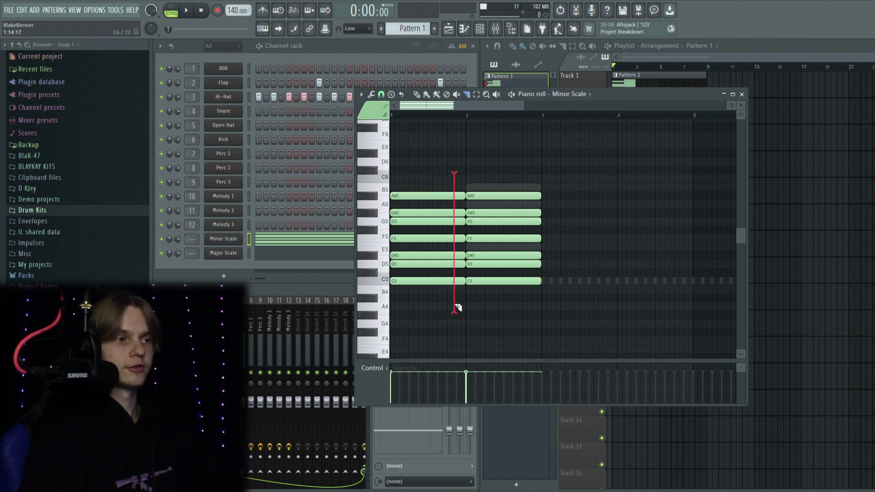
Try slicing off the end of the first Minor Scale chord and moving the second chord earlier against it
{"action": "left_click_drag", "start_coordinate": [451, 305], "coordinate": [451, 304]}
{"action": "key", "text": "b"}
{"action": "left_click_drag", "start_coordinate": [489, 195], "coordinate": [473, 196]}
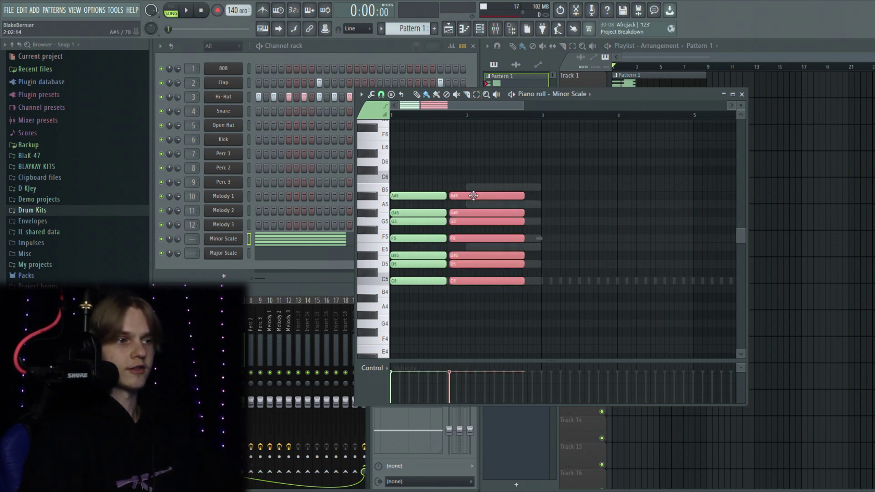
{"action": "left_click_drag", "start_coordinate": [537, 282], "coordinate": [542, 282]}
{"action": "left_click", "coordinate": [583, 280]}
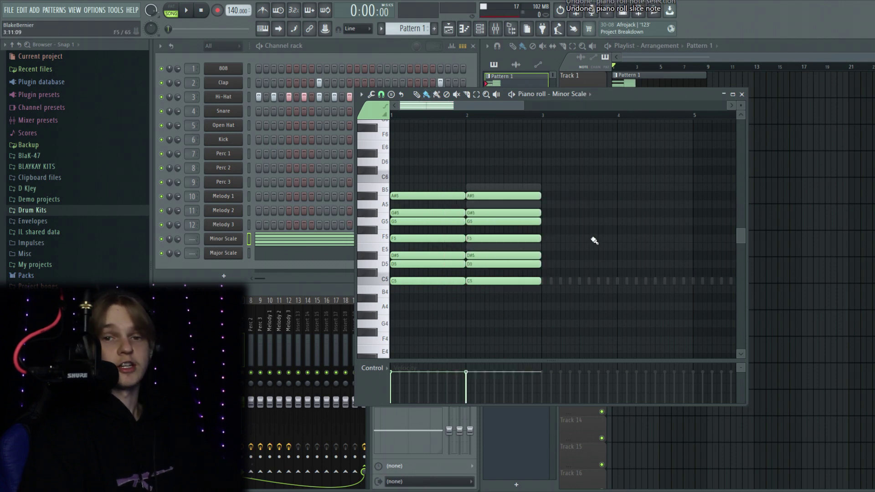
Select both Minor Scale chords and shift their shared boundary earlier into bar 1, shortening the first and lengthening the second
{"action": "key", "text": "ctrl+a"}
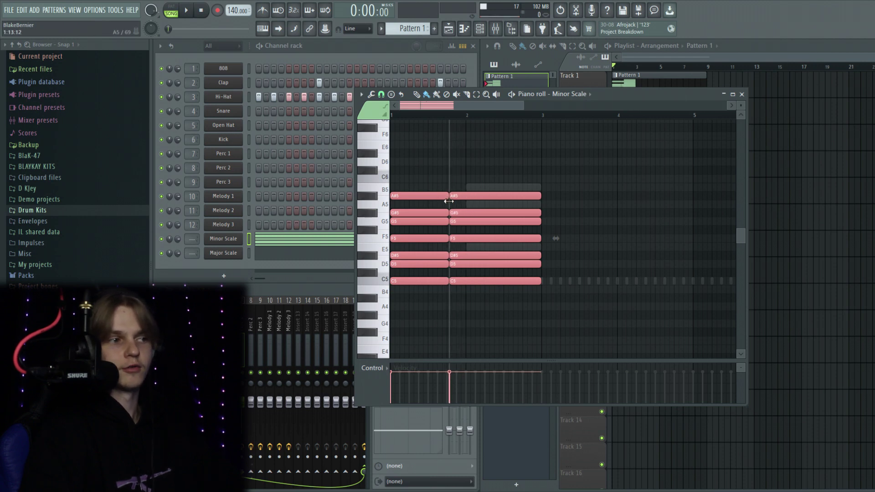
{"action": "left_click", "coordinate": [591, 165]}
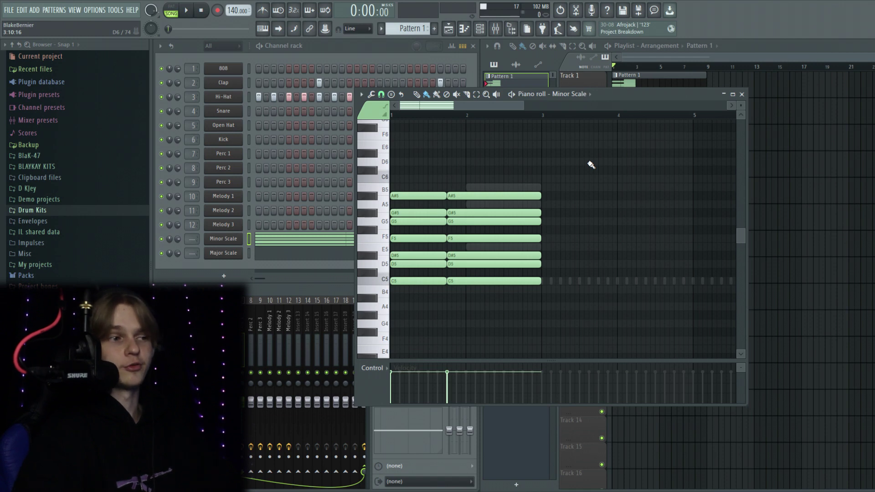
Strum the one-bar Minor Scale chord with the Strumizer, staggering note starts and varying velocities, and accept the result
{"action": "key", "text": "alt+s"}
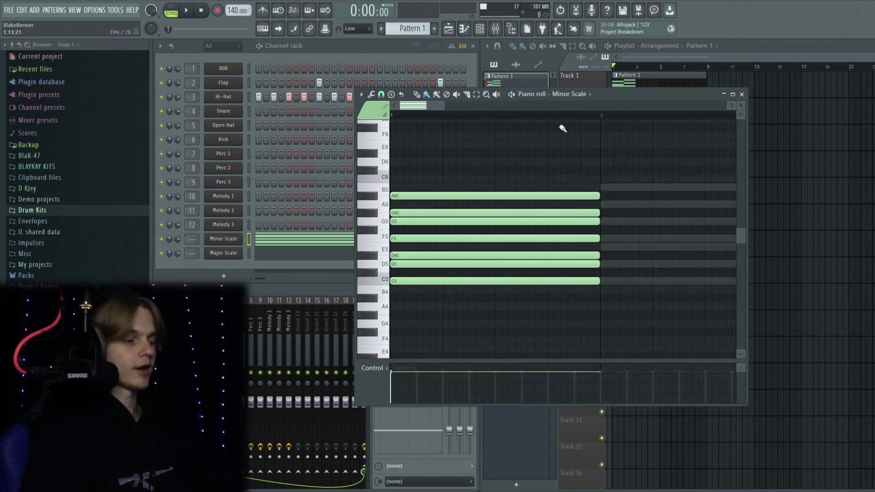
{"action": "key", "text": "alt+s"}
{"action": "left_click_drag", "start_coordinate": [443, 200], "coordinate": [252, 163]}
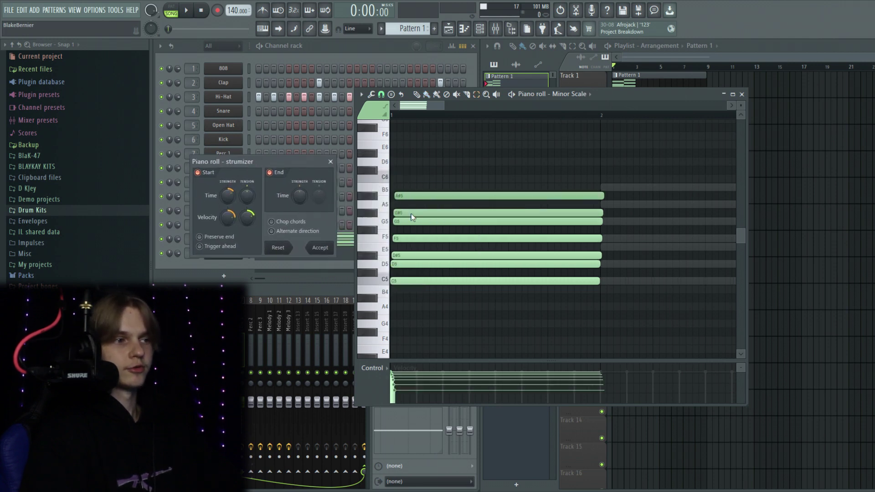
{"action": "left_click", "coordinate": [321, 247]}
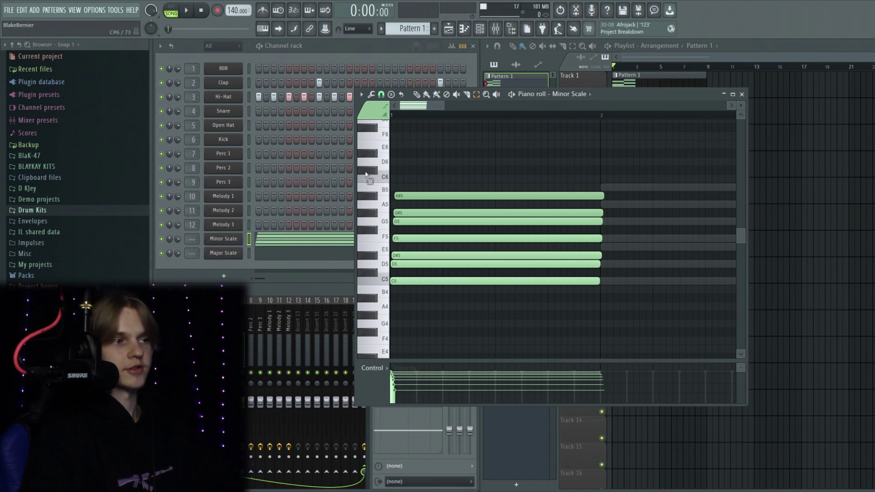
Flip the ascending Minor Scale notes and apply quick legato to the repeated C5, E5 and G5 chords
{"action": "scroll", "coordinate": [396, 113], "scroll_direction": "up", "scroll_amount": 3}
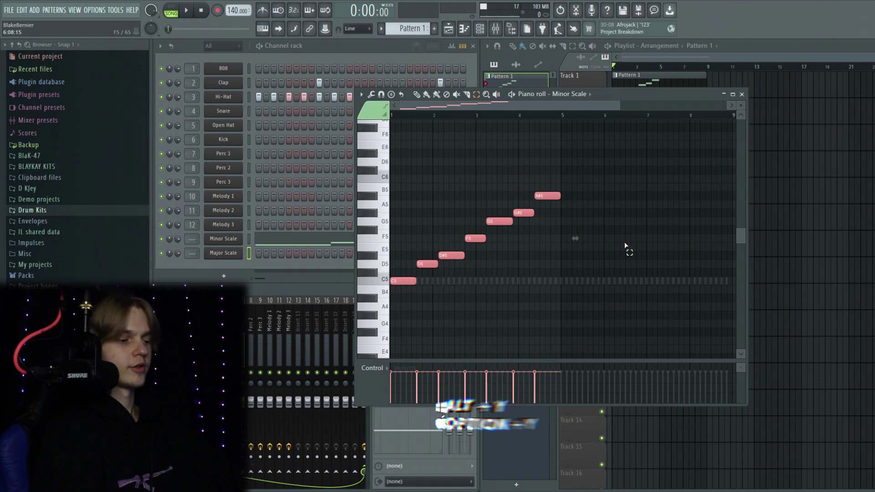
{"action": "key", "text": "alt+y"}
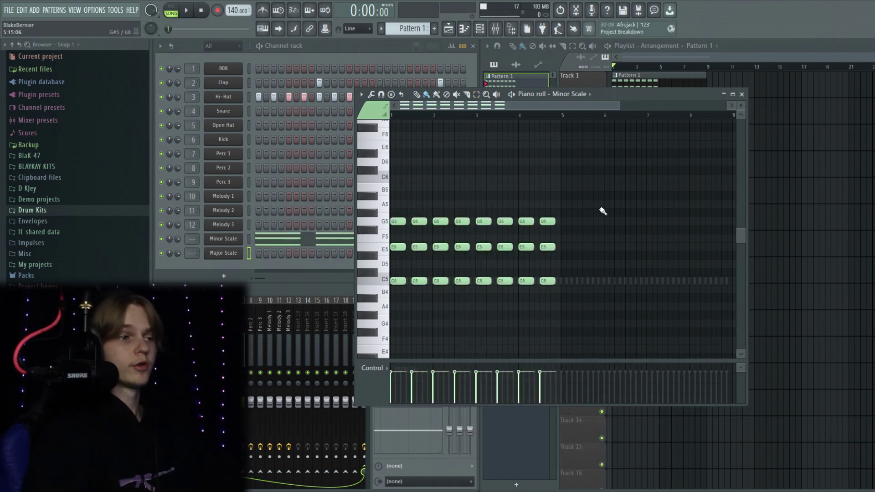
{"action": "key", "text": "ctrl+l"}
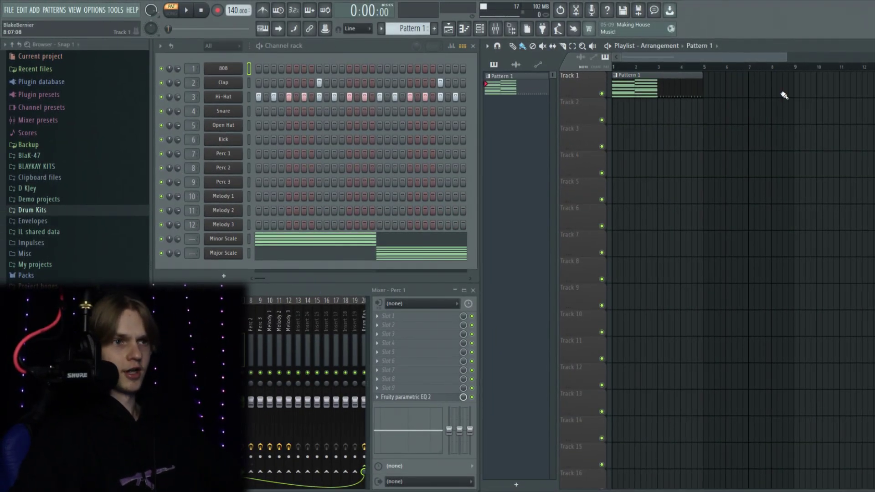
Maximize the playlist and duplicate the four-bar Pattern 1 clip twice along Track 1
{"action": "scroll", "coordinate": [682, 105], "scroll_direction": "down", "scroll_amount": 2}
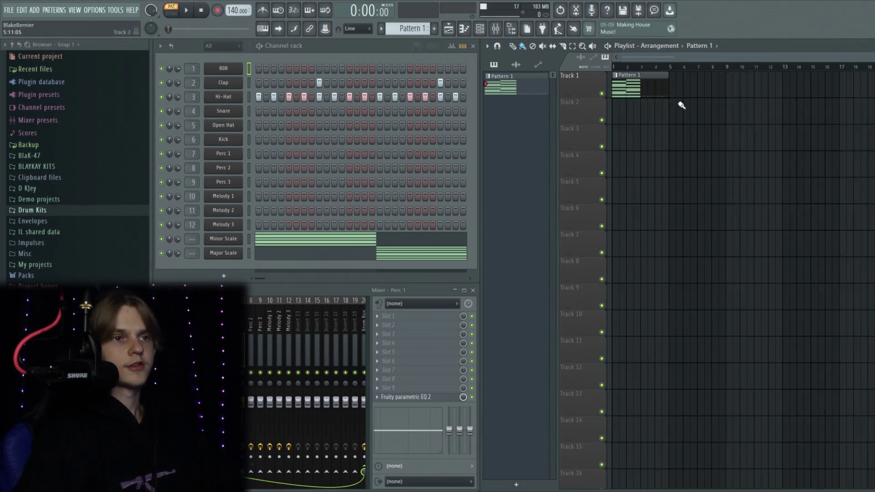
{"action": "key", "text": "Return"}
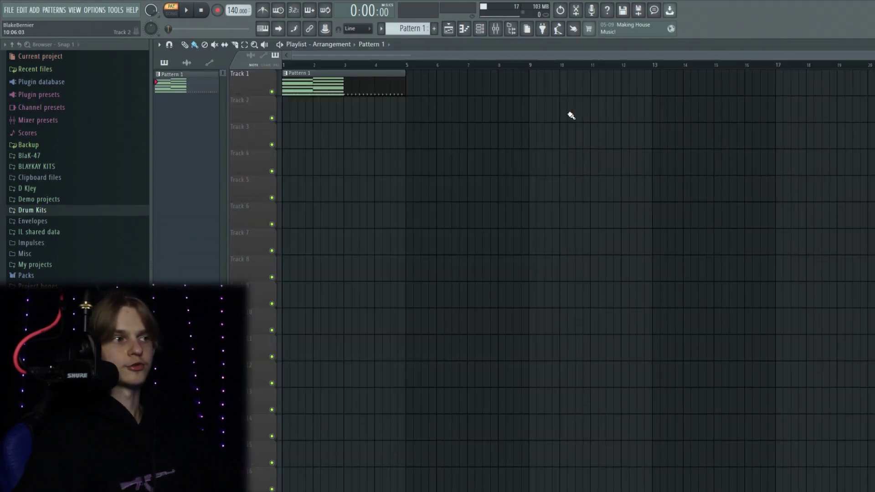
{"action": "key", "text": "ctrl+a"}
{"action": "key", "text": "ctrl+b"}
{"action": "key", "text": "ctrl+b"}
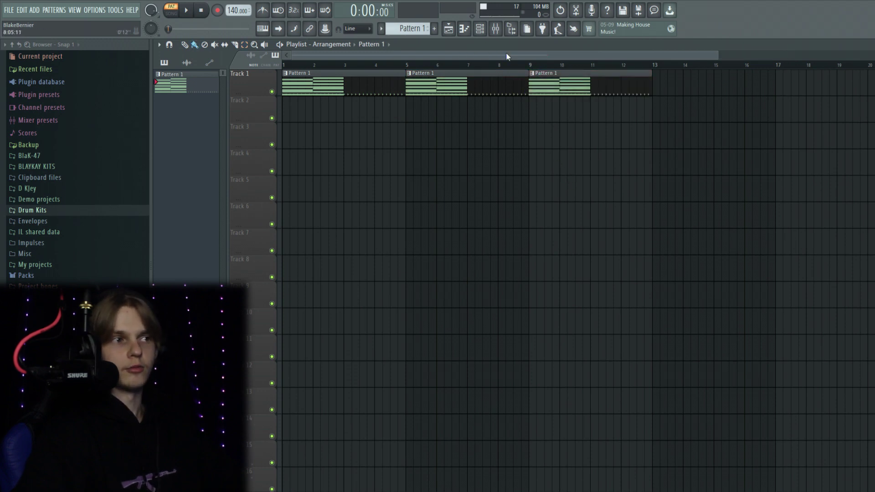
Show and hide the mixer several times over the maximized playlist
{"action": "left_click", "coordinate": [501, 35]}
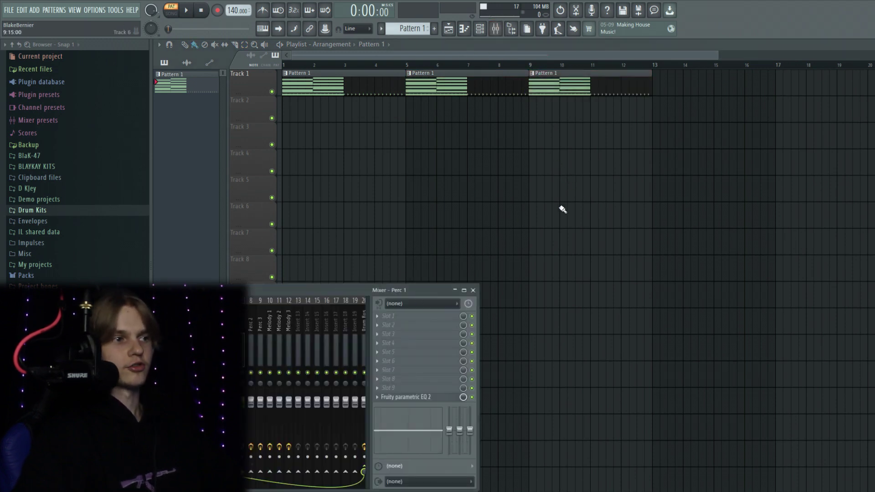
{"action": "key", "text": "F9"}
{"action": "left_click", "coordinate": [495, 31]}
{"action": "left_click", "coordinate": [495, 33]}
{"action": "left_click", "coordinate": [495, 33]}
{"action": "left_click", "coordinate": [495, 33]}
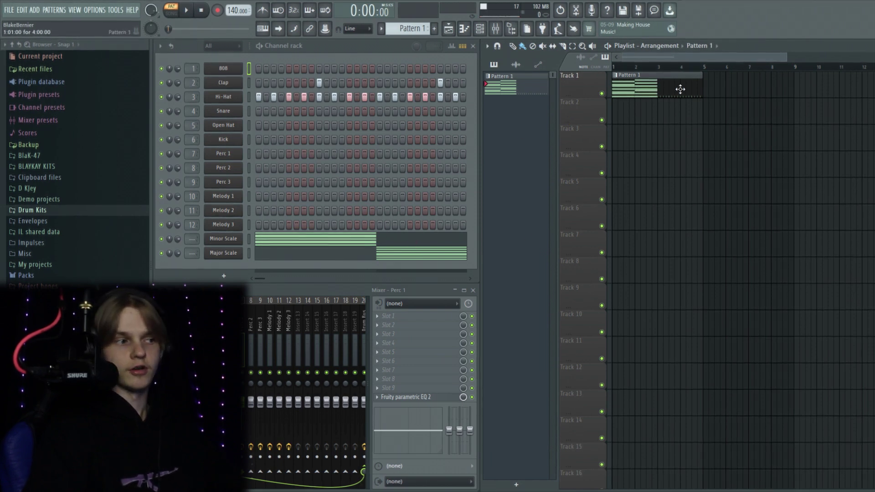
Inspect the Fruity parametric EQ 2 on the Perc 1 mixer track, close it and select the Drum Bus track
{"action": "scroll", "coordinate": [307, 335], "scroll_direction": "down", "scroll_amount": 3}
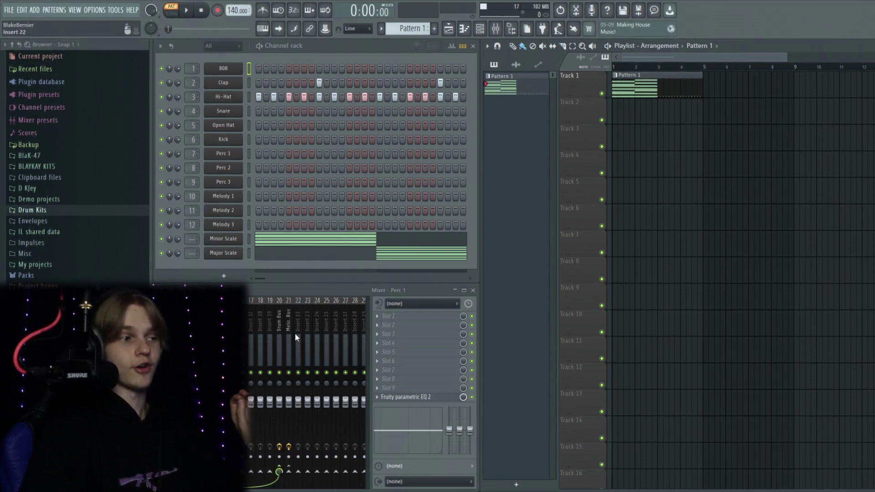
{"action": "scroll", "coordinate": [295, 335], "scroll_direction": "up", "scroll_amount": 3}
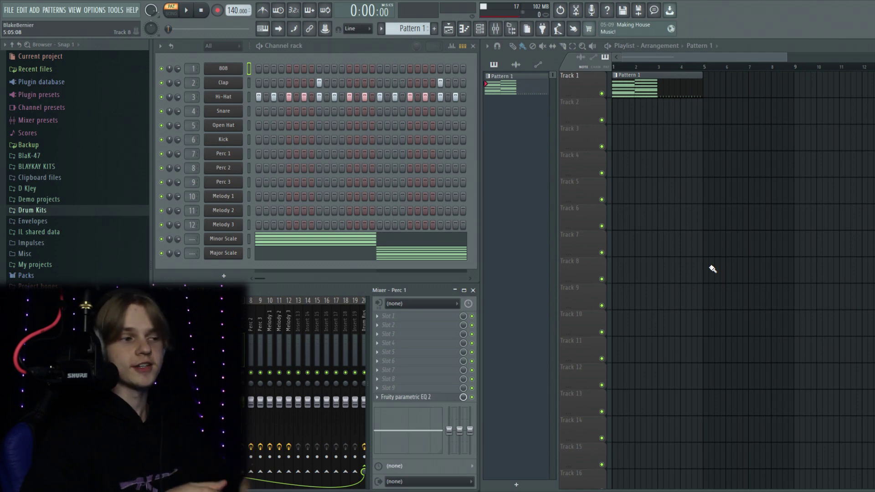
{"action": "left_click", "coordinate": [428, 398]}
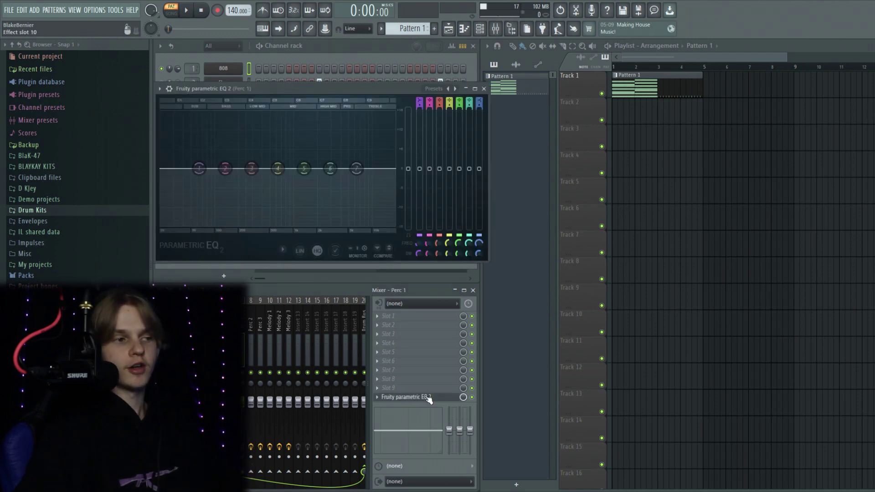
{"action": "left_click", "coordinate": [427, 397]}
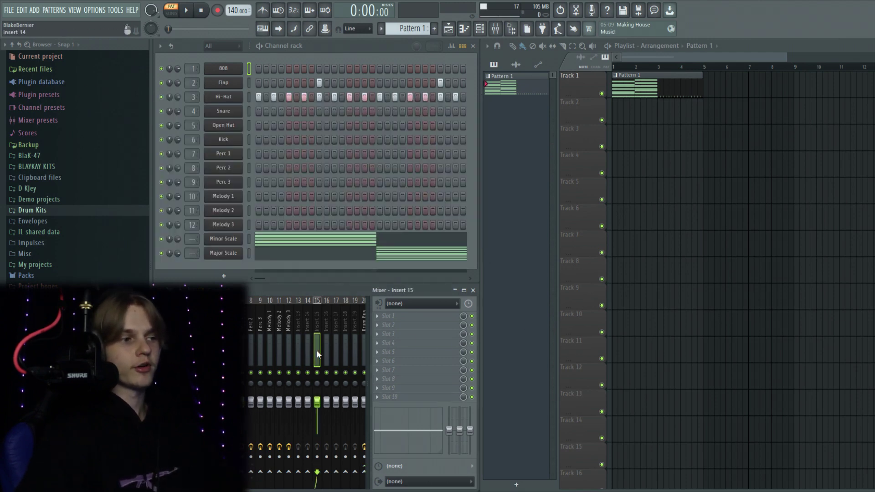
{"action": "left_click", "coordinate": [364, 348]}
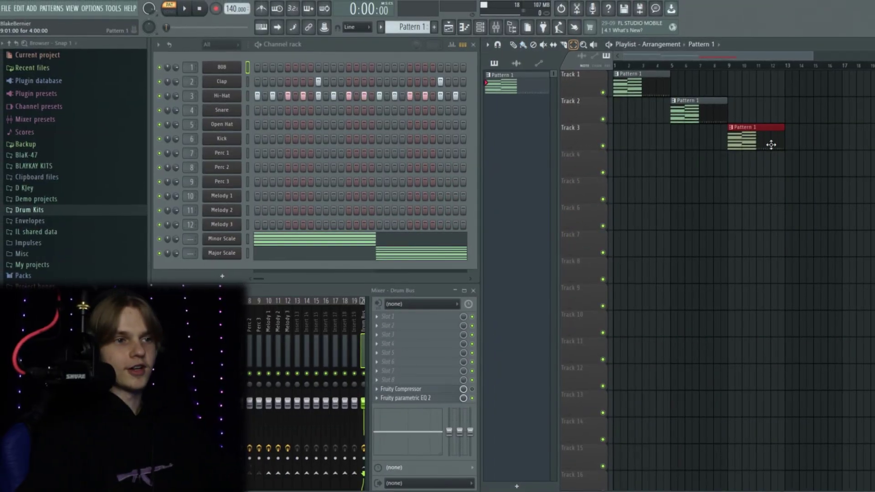
Place another Pattern 1 clip on Track 2 starting at bar 13
{"action": "left_click", "coordinate": [807, 111]}
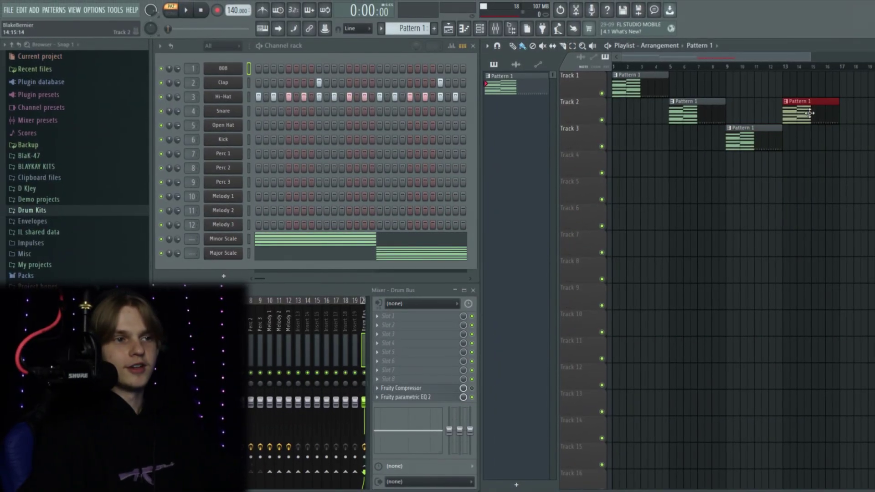
Copy the Pattern 1 clip to Track 1 at bar 17, and delete all Pattern 1 clips from the playlist
{"action": "left_click_drag", "start_coordinate": [857, 112], "coordinate": [865, 82]}
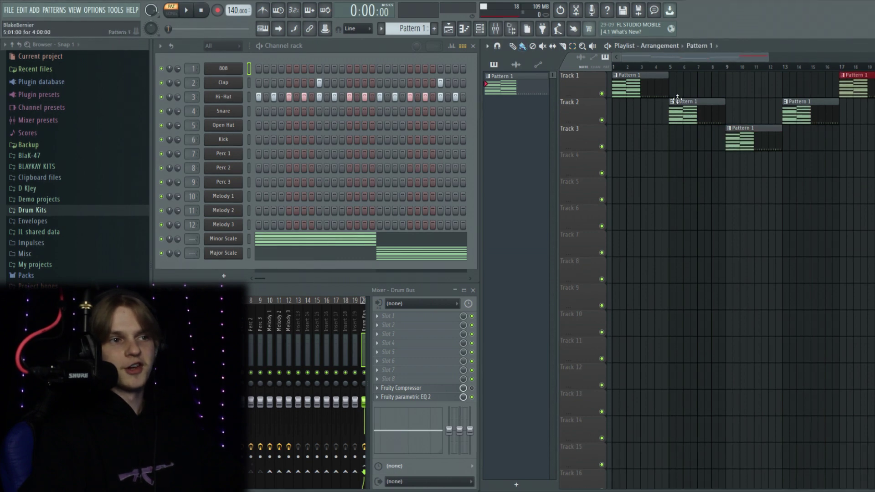
{"action": "right_click", "coordinate": [859, 89]}
{"action": "right_click", "coordinate": [798, 114]}
{"action": "right_click", "coordinate": [740, 141]}
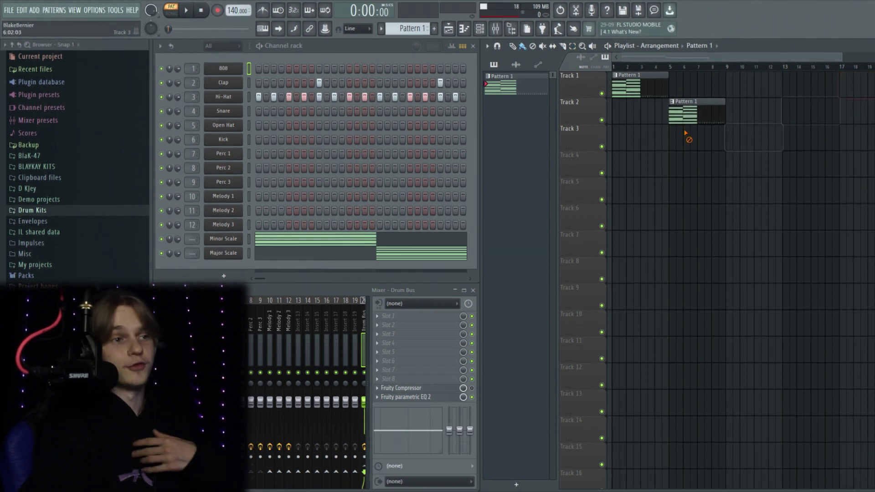
{"action": "right_click", "coordinate": [684, 114]}
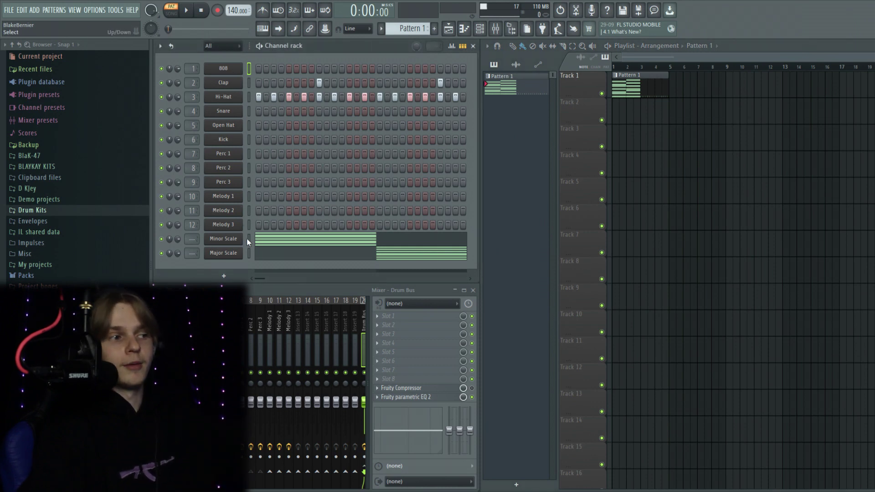
{"action": "right_click", "coordinate": [637, 92]}
Split Pattern 1 by channel and place the Clap, Hi-Hat, Minor Scale and Major Scale patterns together on Tracks 1 to 4 at bar 1
{"action": "right_click", "coordinate": [512, 87]}
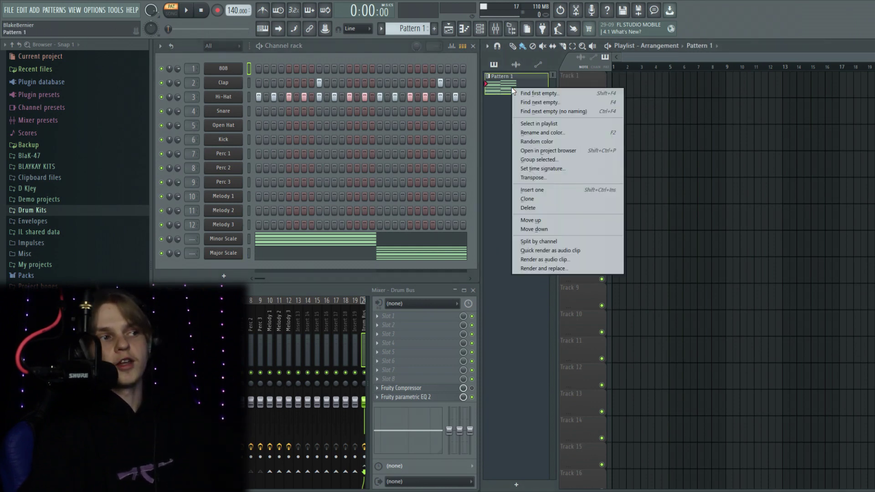
{"action": "left_click", "coordinate": [538, 241]}
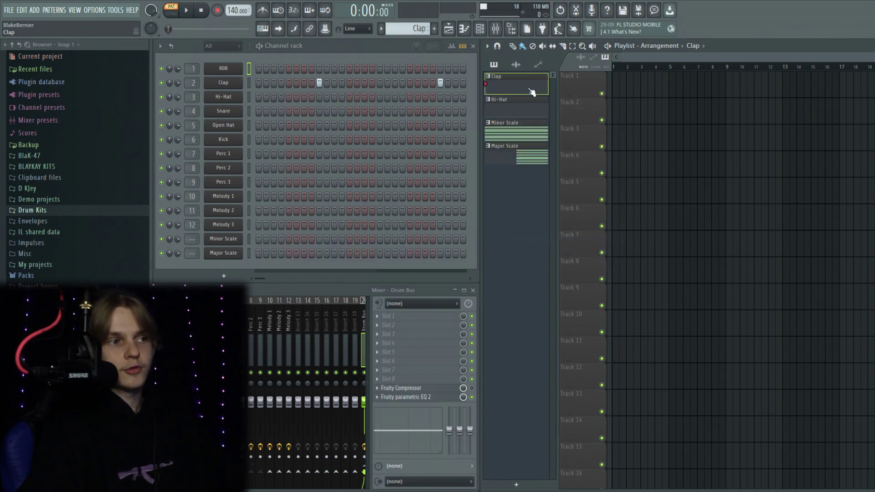
{"action": "left_click", "coordinate": [528, 163]}
{"action": "left_click_drag", "start_coordinate": [513, 88], "coordinate": [612, 86]}
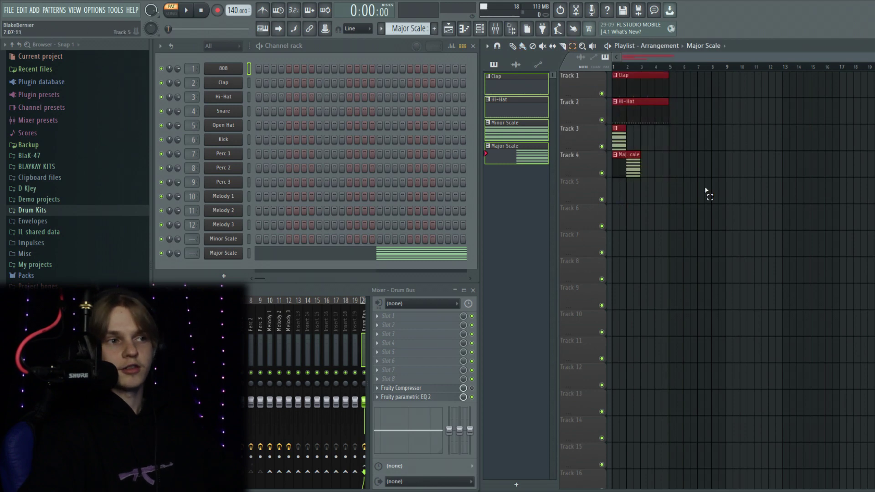
Duplicate the four selected pattern clips four times in succession along Tracks 1 to 4, up to bar 17
{"action": "key", "text": "ctrl+b"}
{"action": "key", "text": "ctrl+b"}
{"action": "key", "text": "ctrl+b"}
{"action": "key", "text": "ctrl+b"}
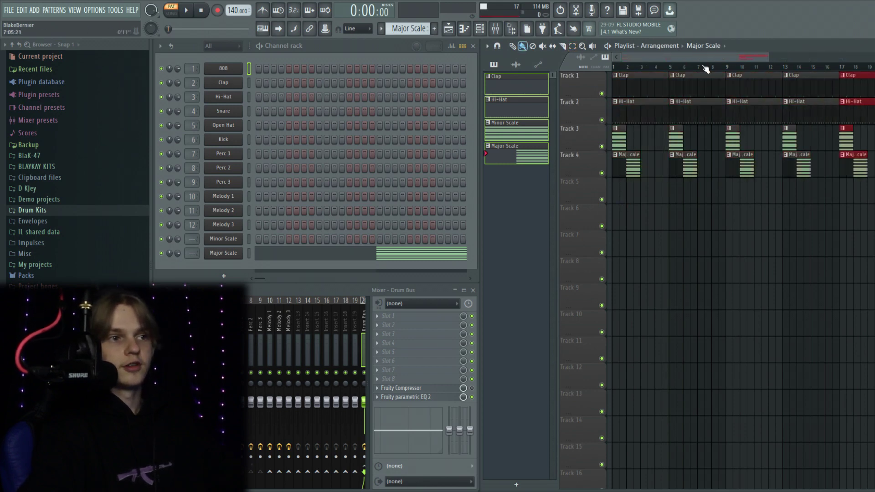